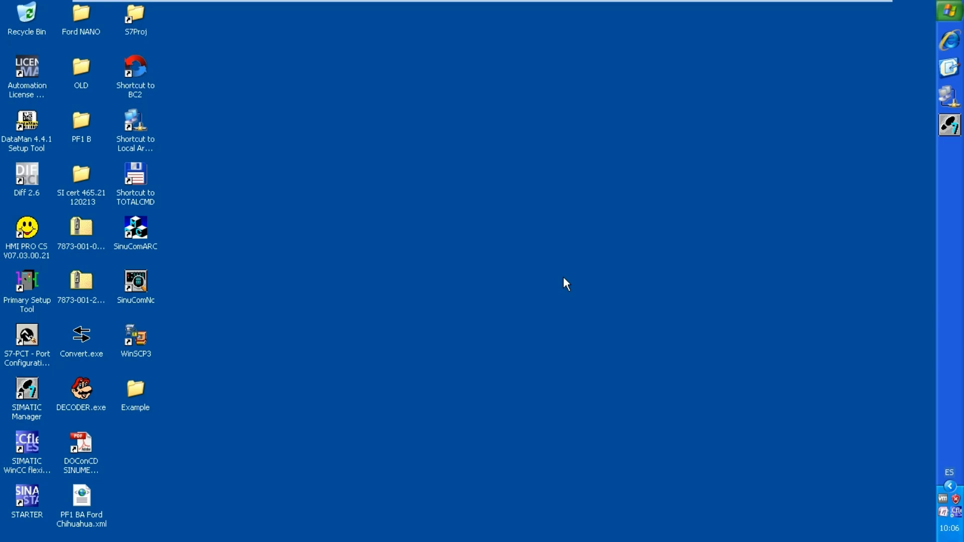
# Step: Start SIMATIC Manager with the RoyTech project
pyautogui.doubleClick(23, 394)
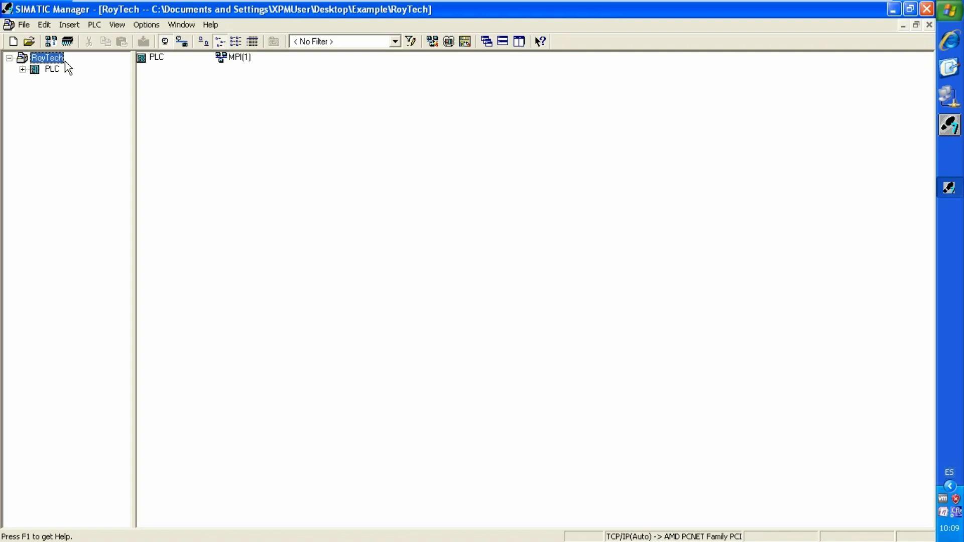
# Step: Find RoyTech among the stored user projects and check its full storage path without reopening it
pyautogui.click(28, 24)
pyautogui.click(34, 63)
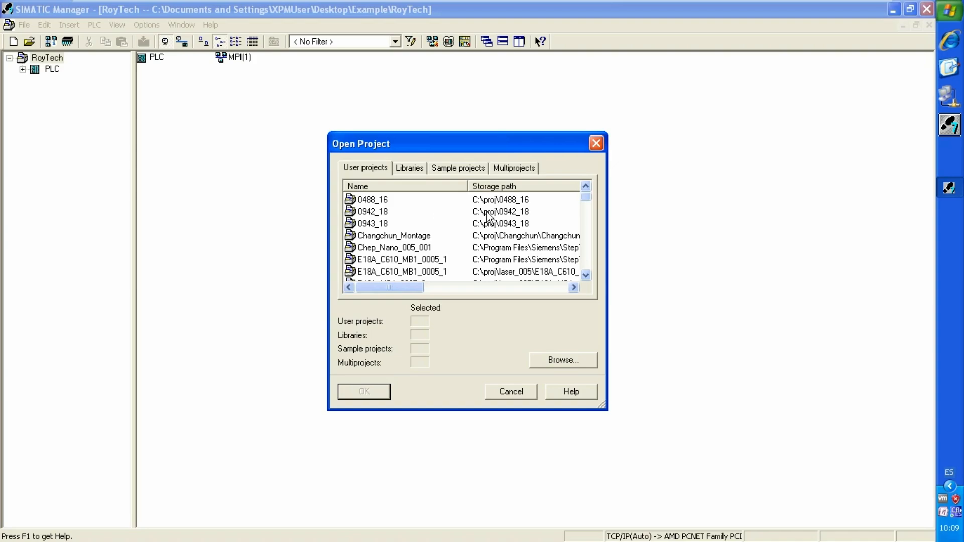
pyautogui.moveTo(586, 198); pyautogui.dragTo(588, 277)
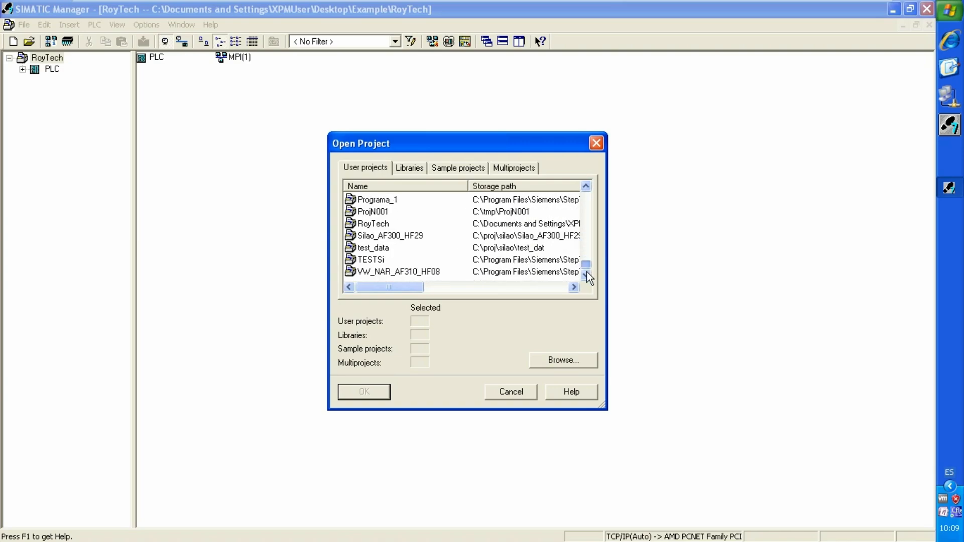
pyautogui.click(390, 224)
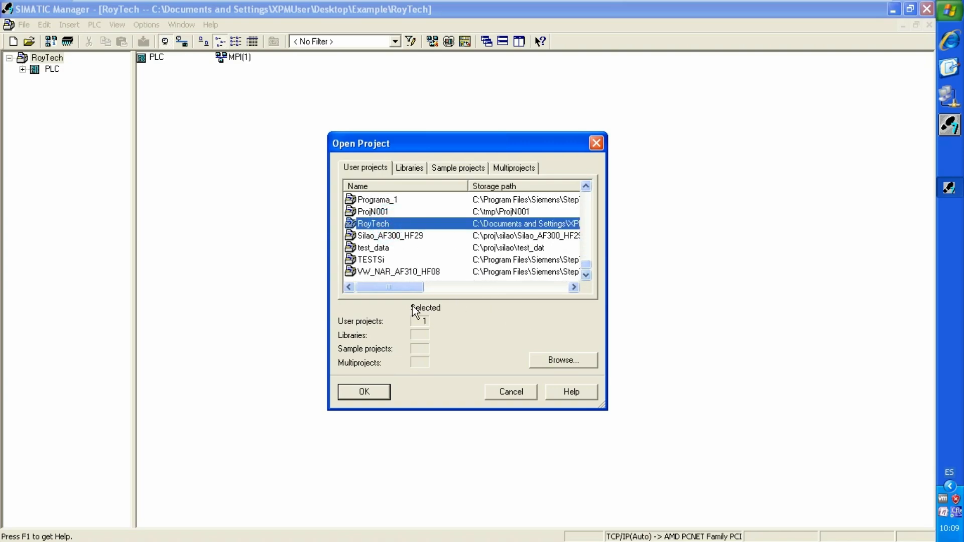
pyautogui.moveTo(401, 288); pyautogui.dragTo(430, 290)
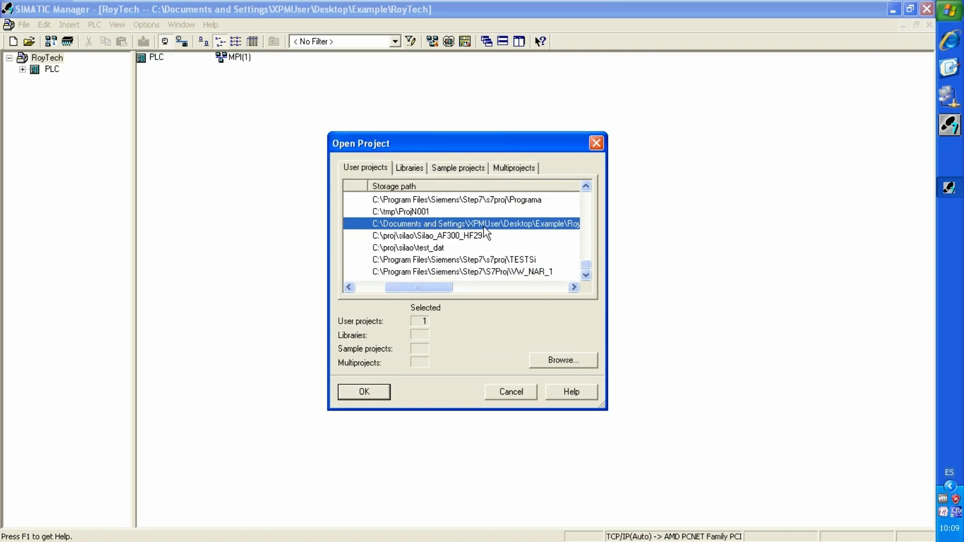
pyautogui.moveTo(451, 288); pyautogui.dragTo(468, 288)
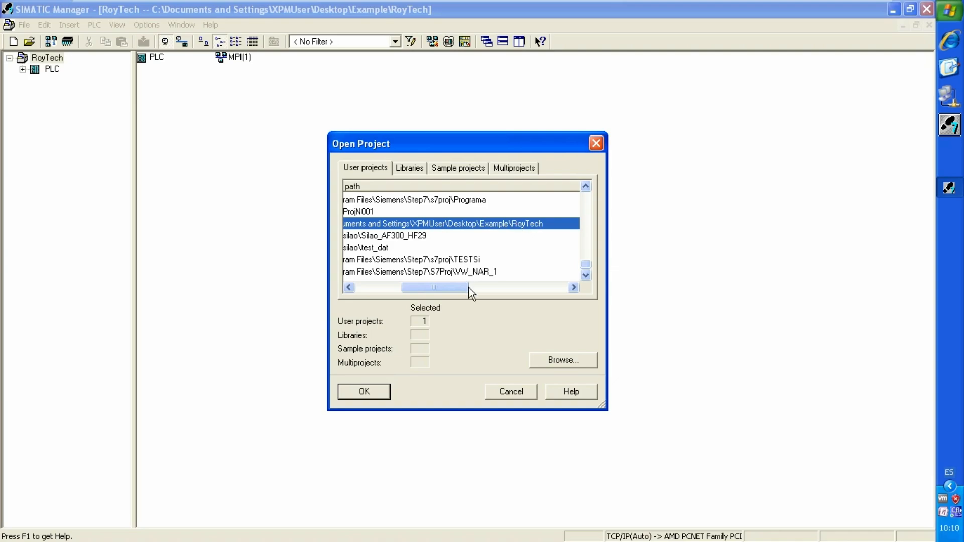
pyautogui.moveTo(468, 287); pyautogui.dragTo(462, 287)
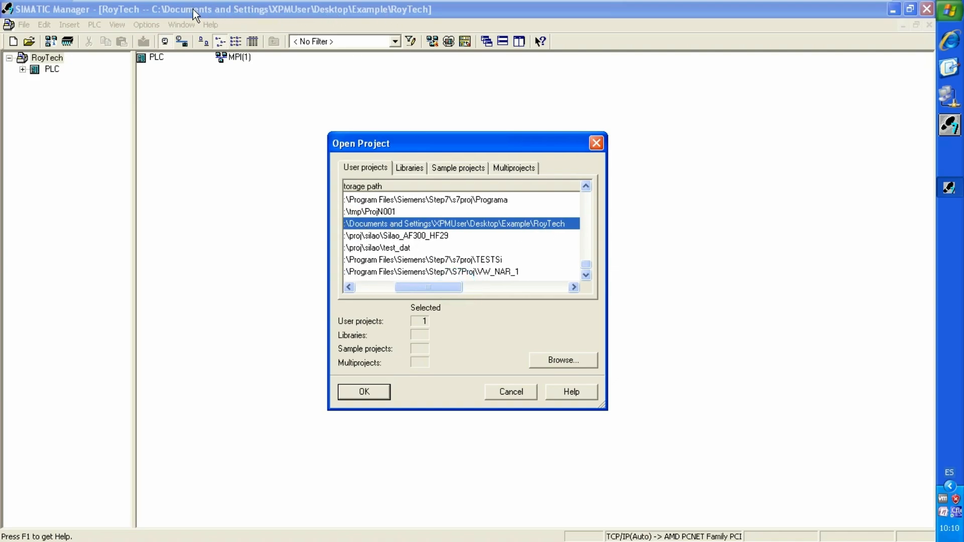
pyautogui.click(597, 144)
# Step: Open the hardware configuration of the RoyTech project's PLC station in a maximized window
pyautogui.click(23, 70)
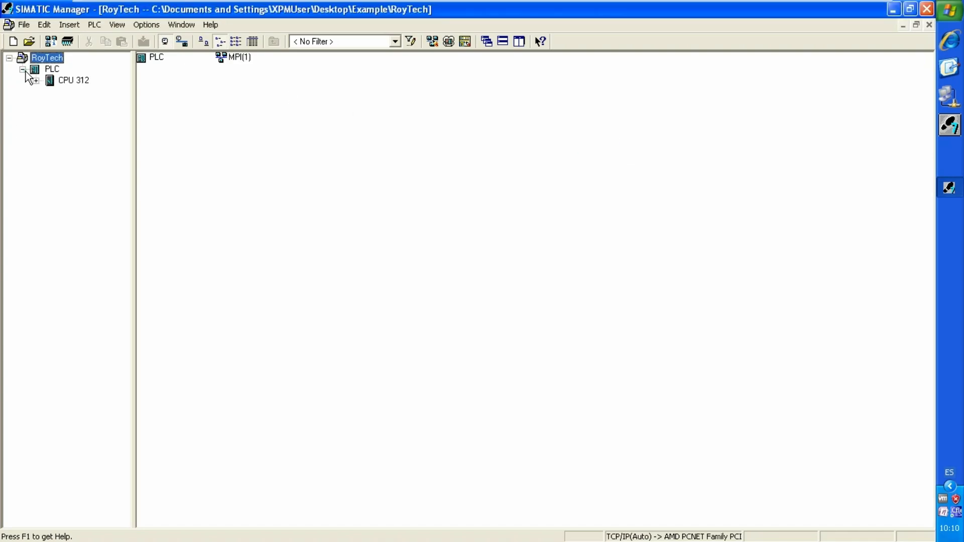
pyautogui.click(36, 81)
pyautogui.doubleClick(152, 58)
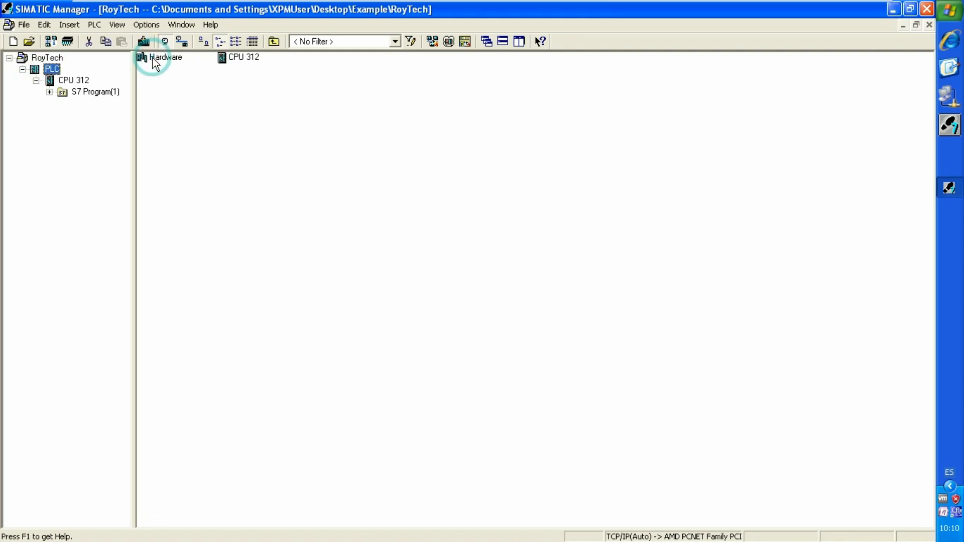
pyautogui.doubleClick(171, 57)
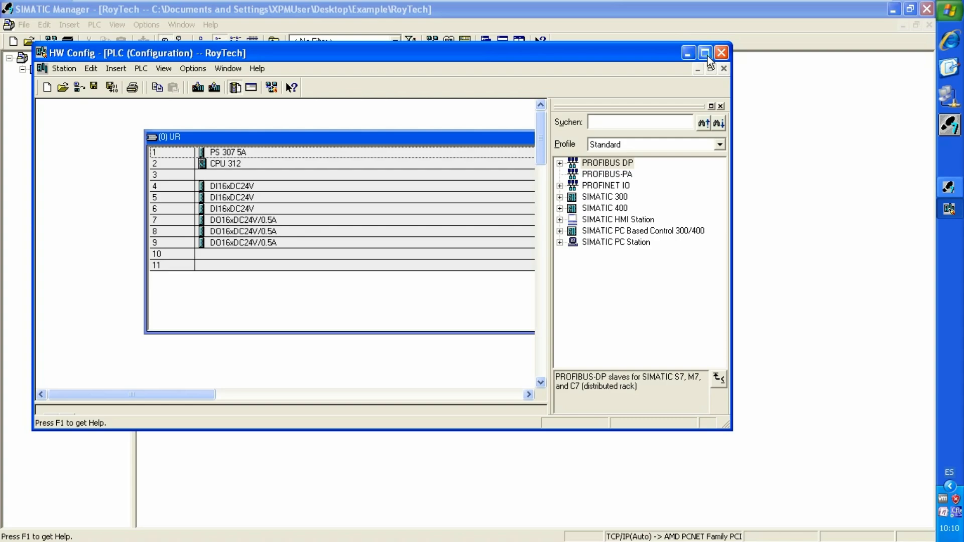
pyautogui.click(705, 52)
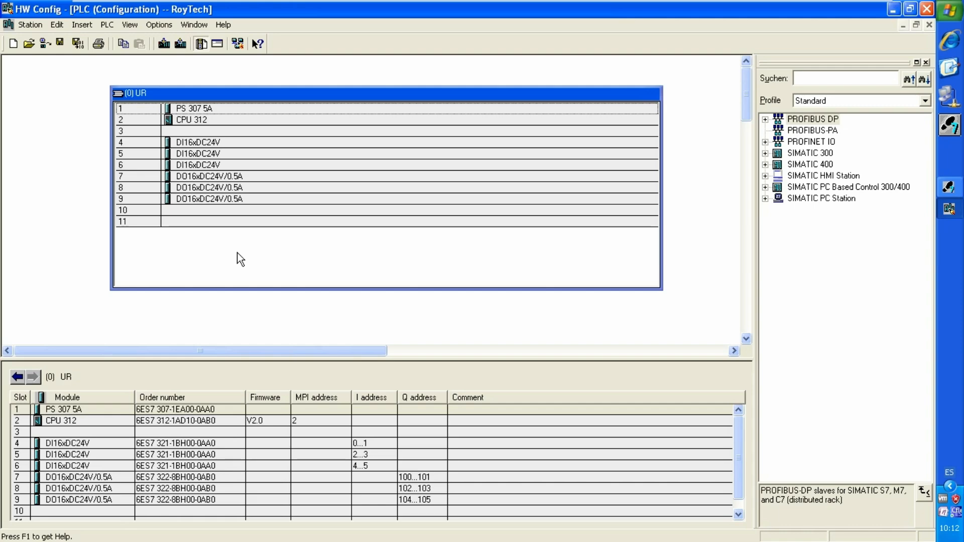
# Step: Try to connect the CPU 312's MPI port to the MPI(1) subnet in the network configuration, discarding the changes on closing
pyautogui.click(238, 44)
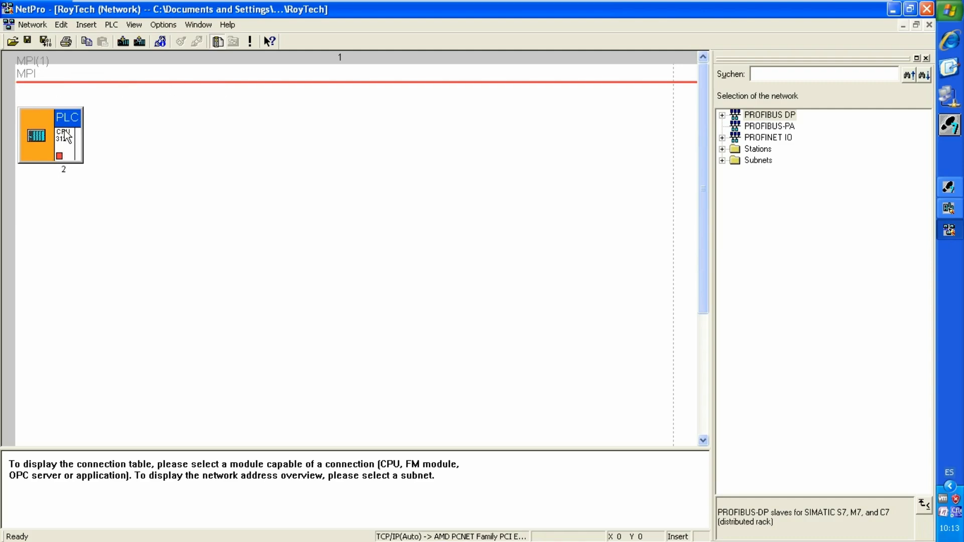
pyautogui.moveTo(66, 136)
pyautogui.moveTo(60, 157); pyautogui.dragTo(60, 80)
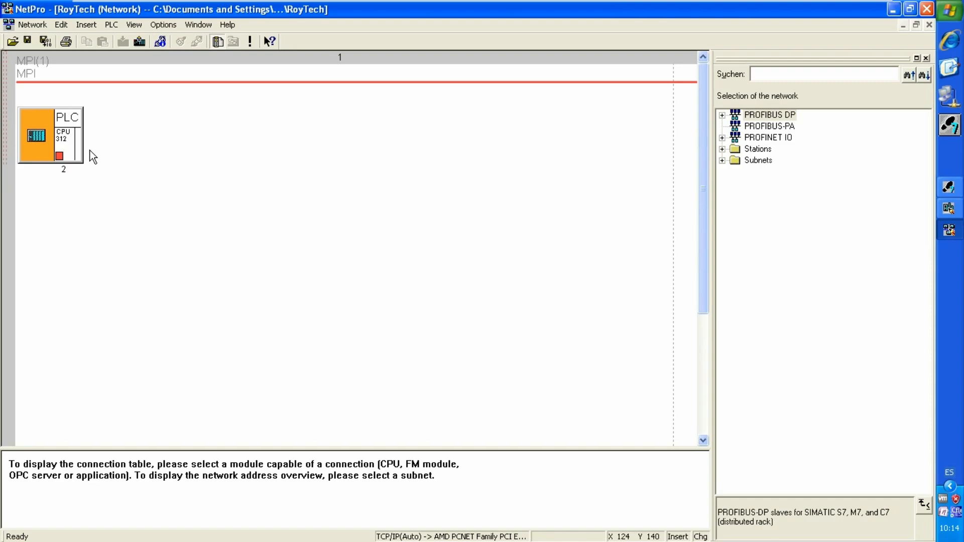
pyautogui.click(927, 10)
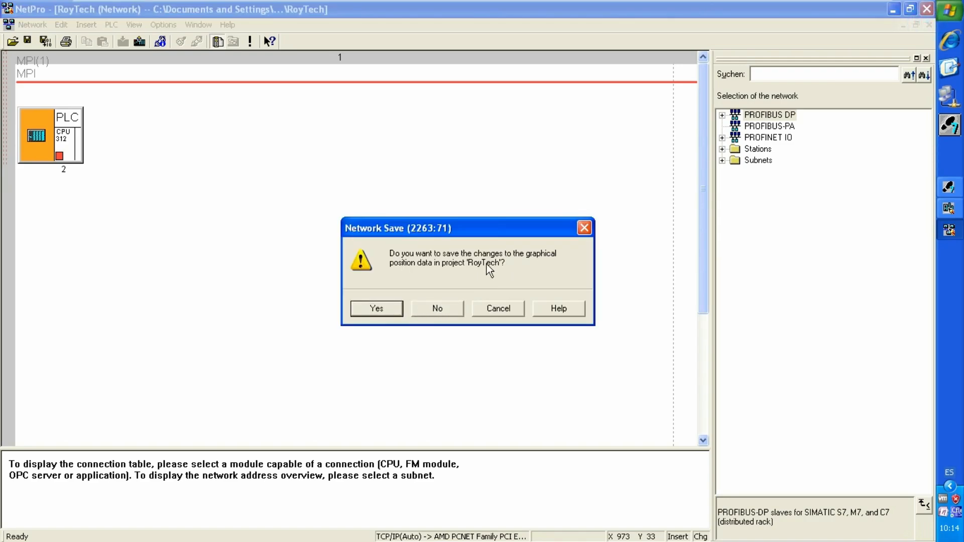
pyautogui.click(430, 309)
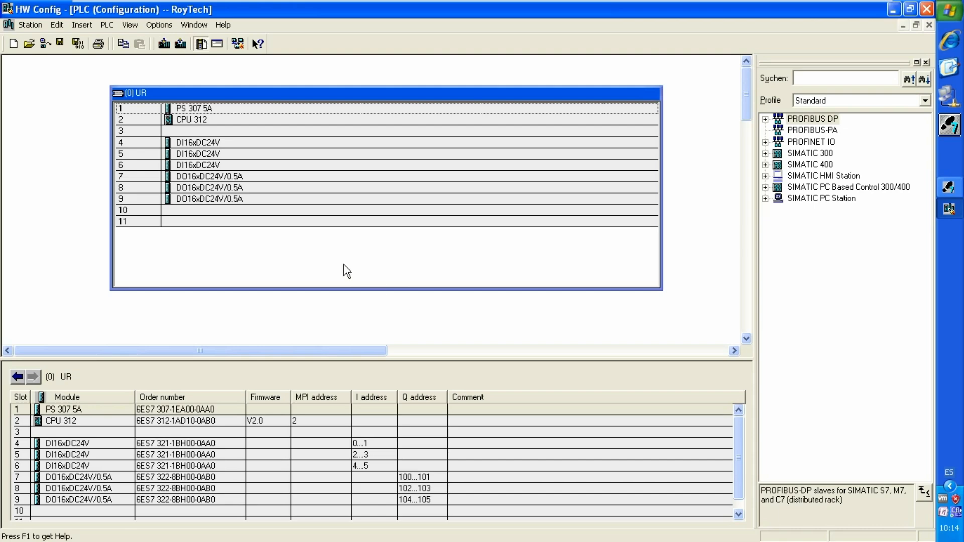
# Step: Delete the CPU 312 from slot 2 of the rack together with its assigned S7 Program(1)
pyautogui.click(210, 121)
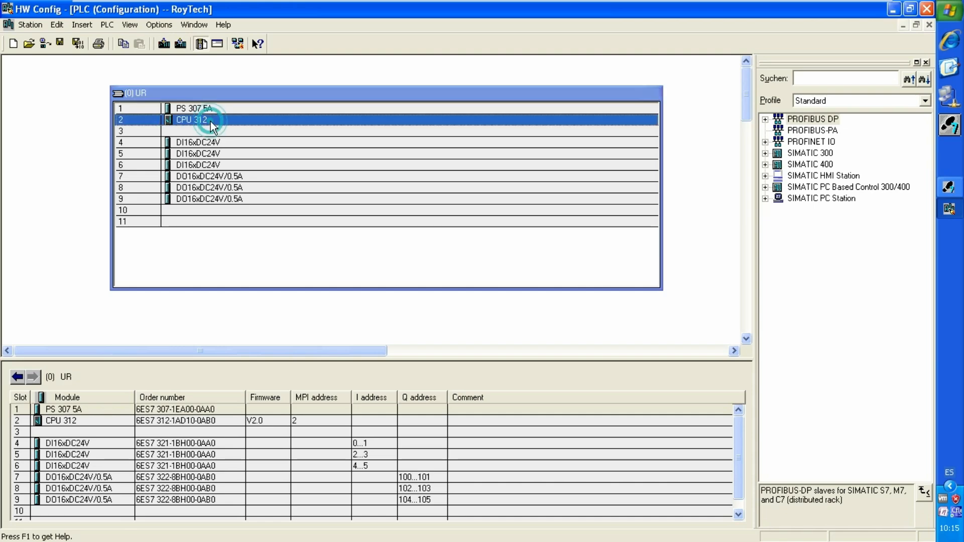
pyautogui.press('Delete')
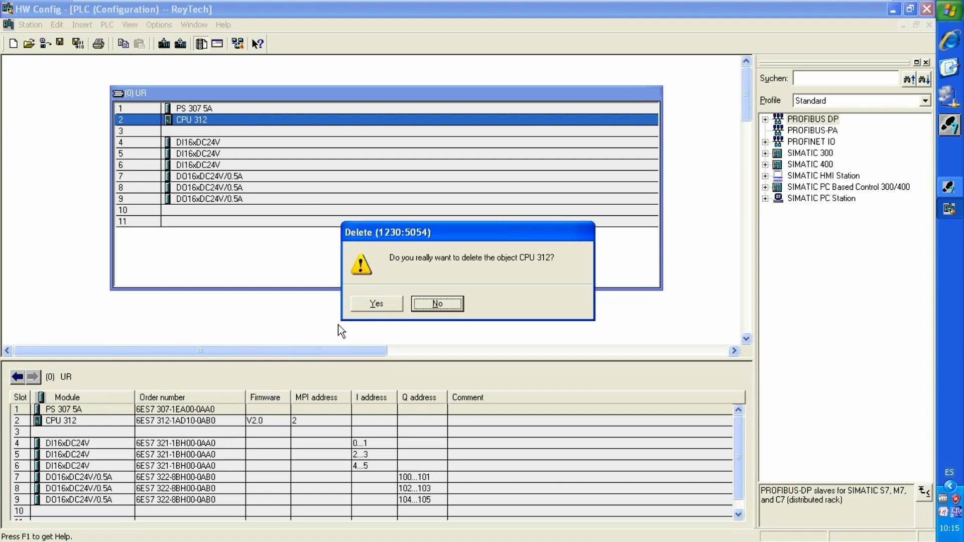
pyautogui.click(379, 303)
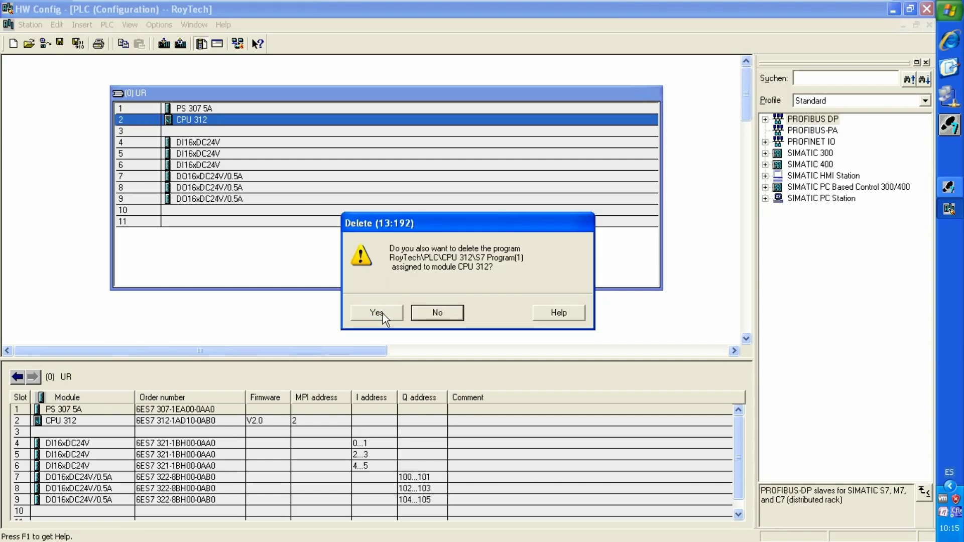
pyautogui.click(375, 312)
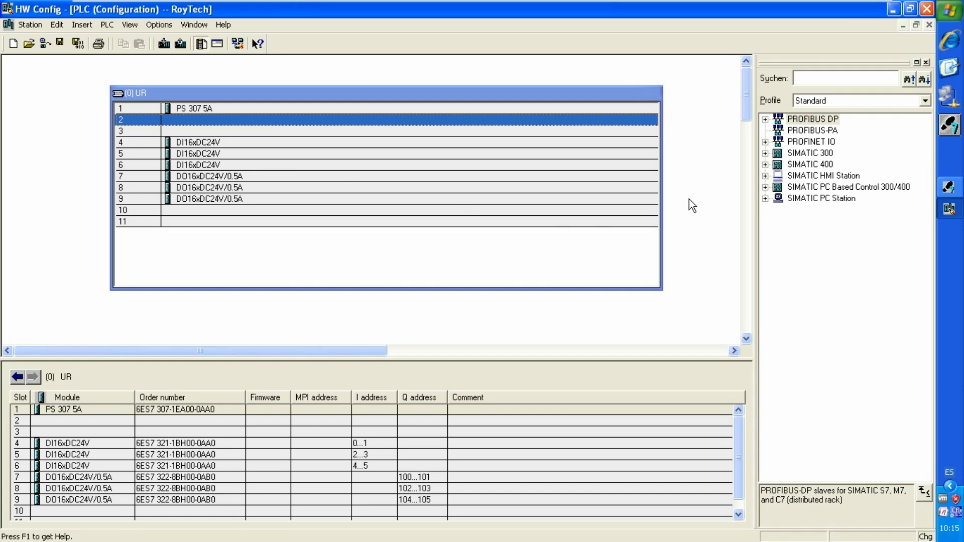
# Step: Insert a CPU 315F-2 PN/DP, 6ES7 315-2FJ14-0AB0 version V3.2, from the SIMATIC 300 catalog into slot 2
pyautogui.click(766, 153)
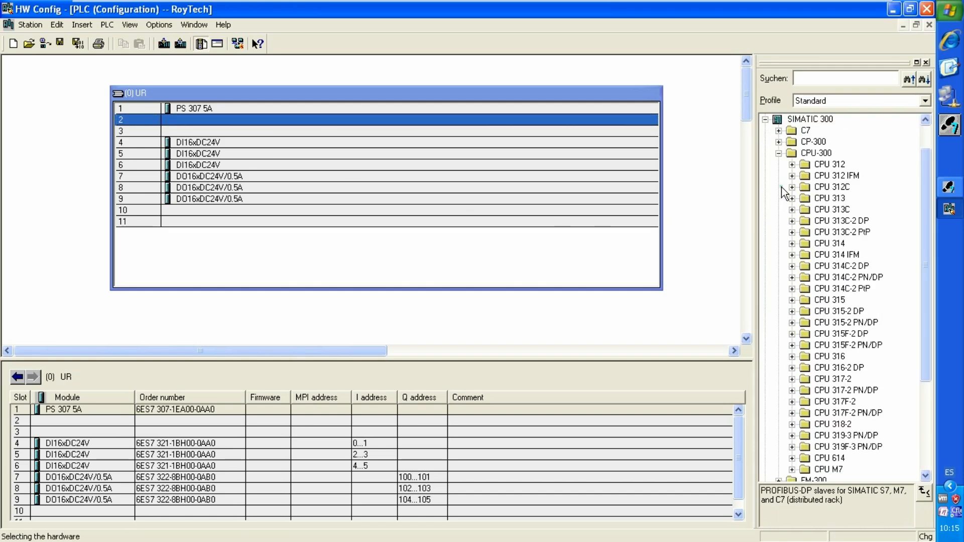
pyautogui.click(779, 187)
pyautogui.click(790, 154)
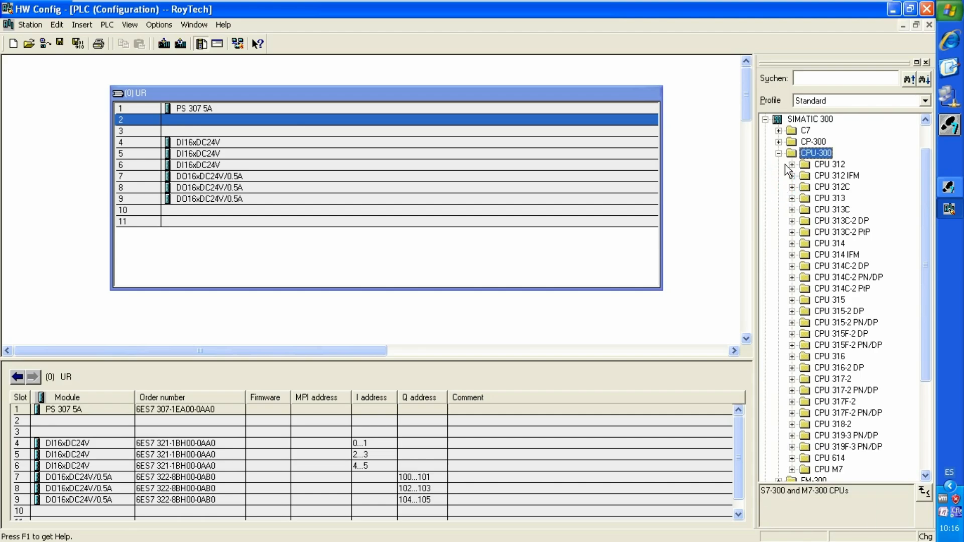
pyautogui.click(839, 349)
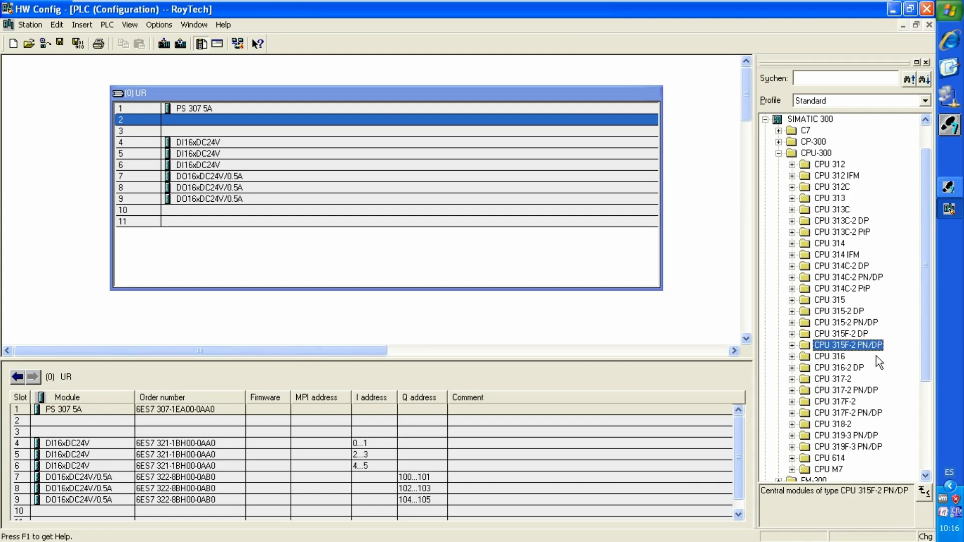
pyautogui.click(792, 345)
pyautogui.click(805, 356)
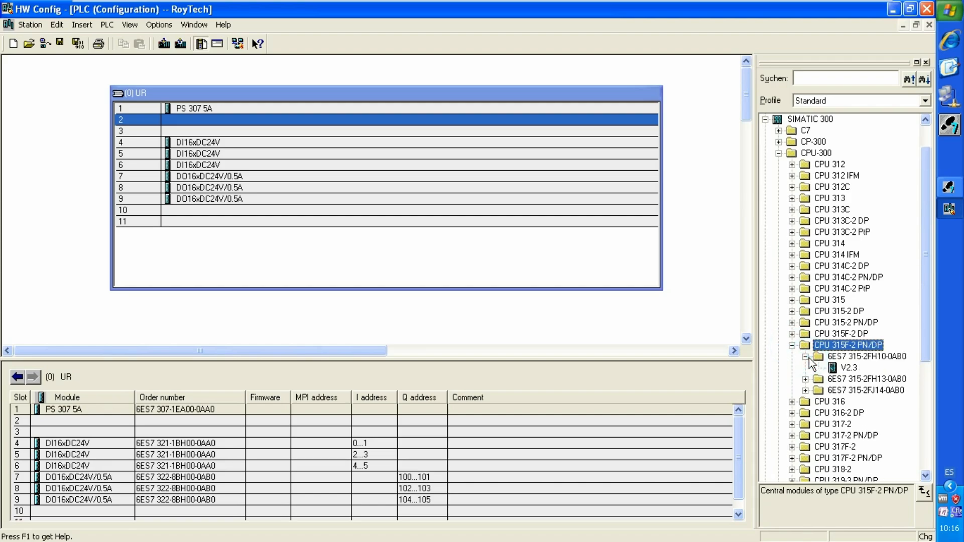
pyautogui.click(805, 379)
pyautogui.click(806, 424)
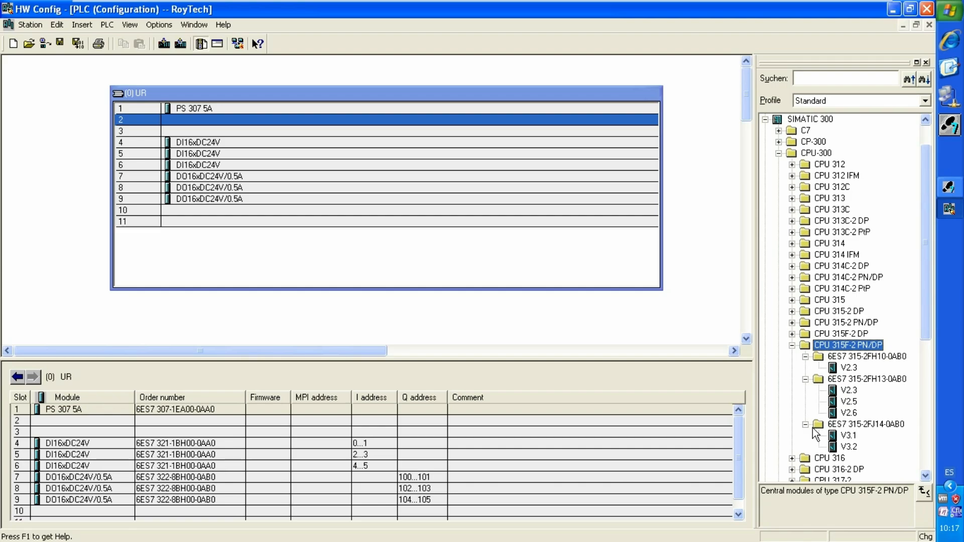
pyautogui.click(849, 447)
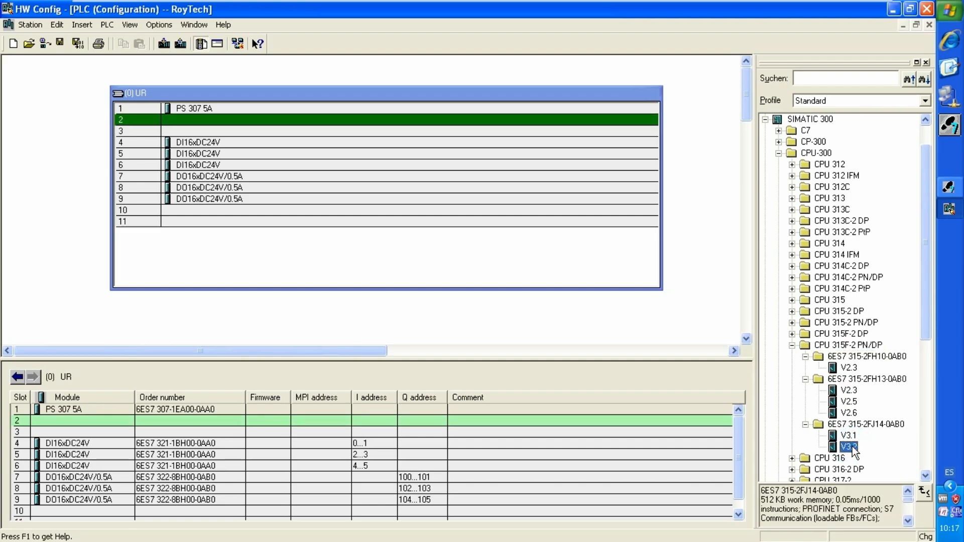
pyautogui.moveTo(853, 446); pyautogui.dragTo(188, 126)
pyautogui.moveTo(182, 124); pyautogui.dragTo(181, 121)
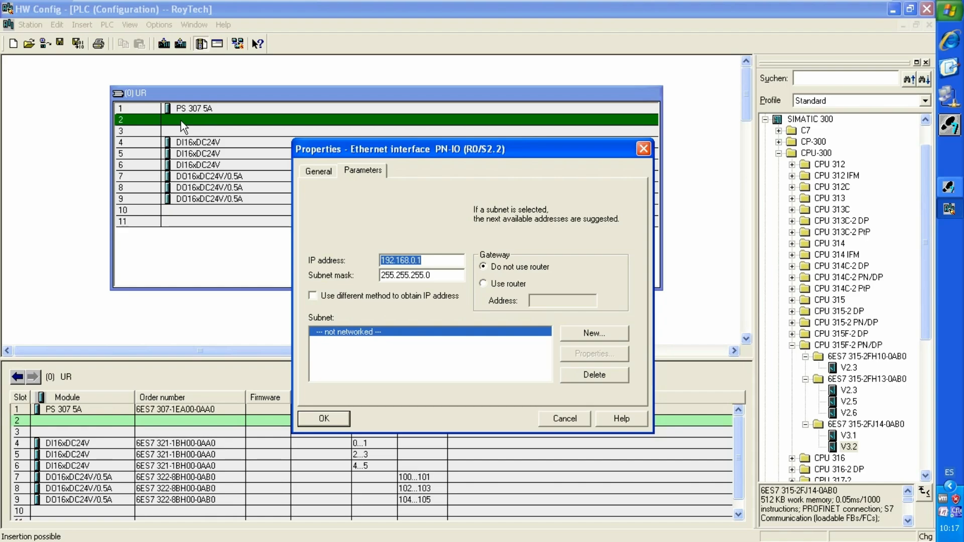
# Step: Accept the PN-IO Ethernet interface with IP address 192.168.0.1, subnet mask 255.255.255.0, no router and no subnet
pyautogui.click(423, 261)
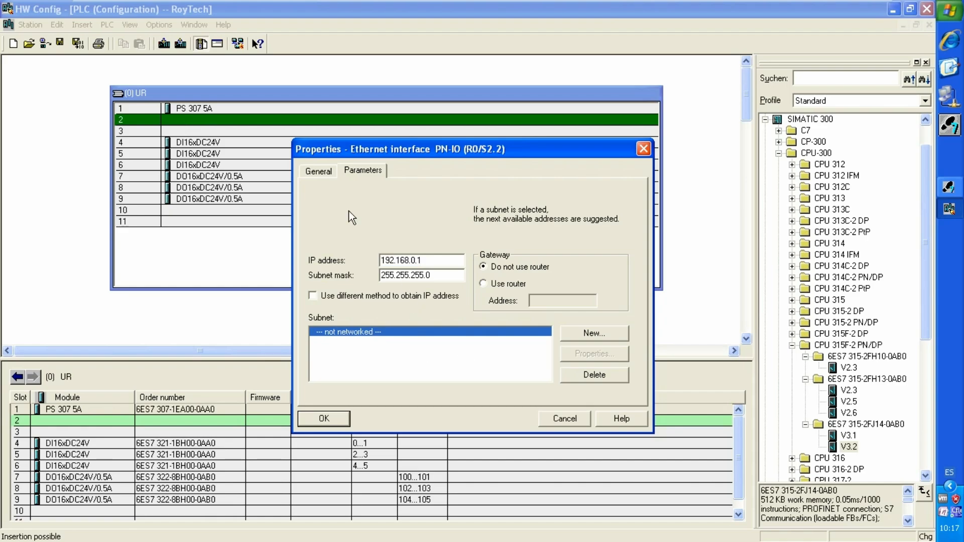
pyautogui.click(484, 286)
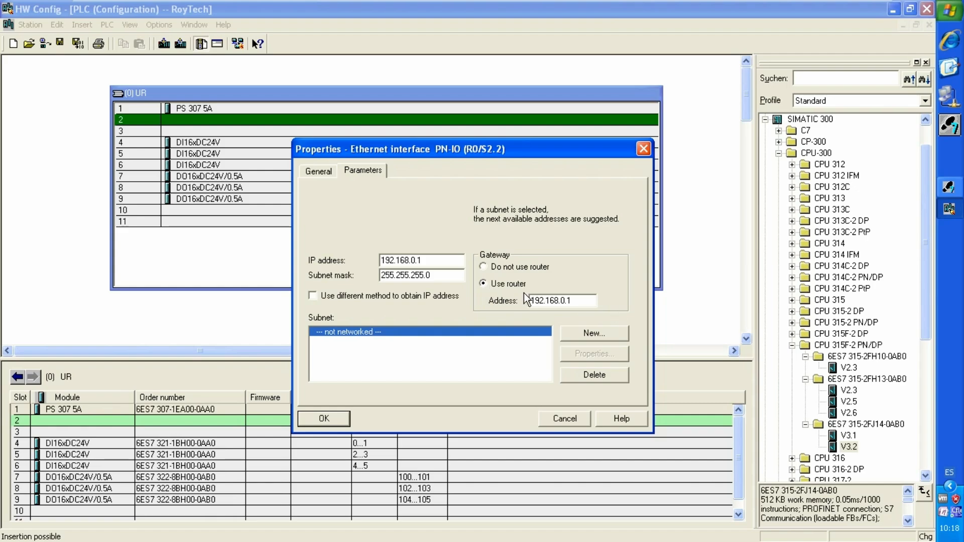
pyautogui.click(483, 267)
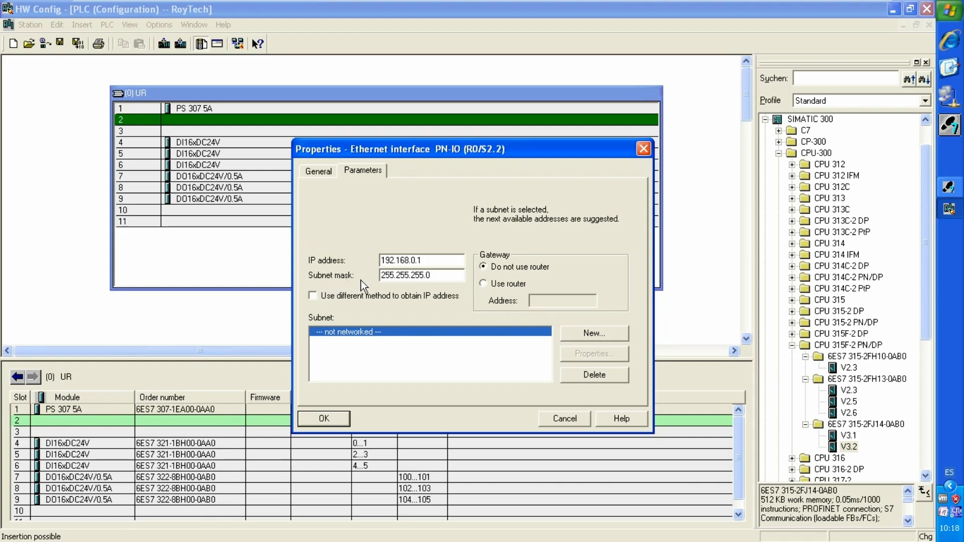
pyautogui.click(324, 421)
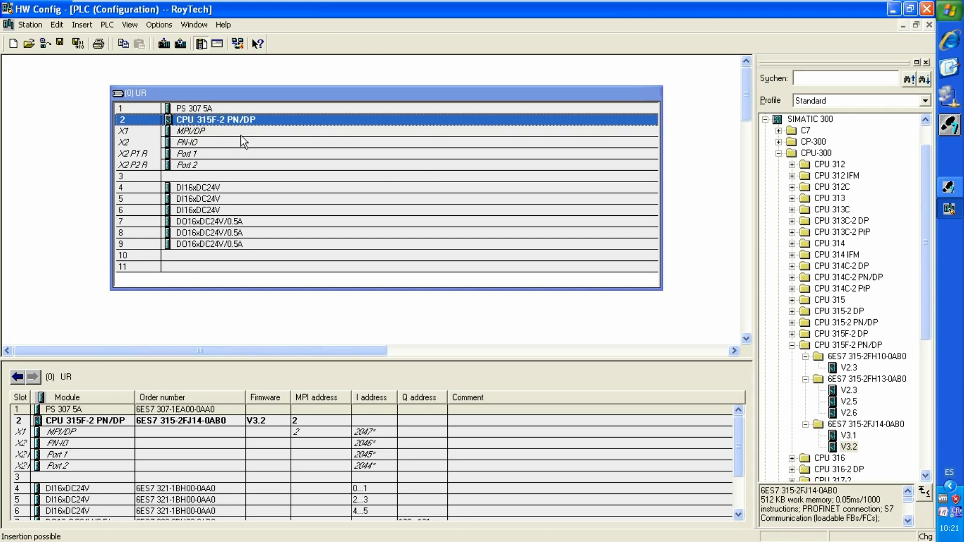
# Step: Change the interface type of the CPU's MPI/DP port to PROFIBUS and dismiss the PROFIBUS interface properties
pyautogui.doubleClick(225, 132)
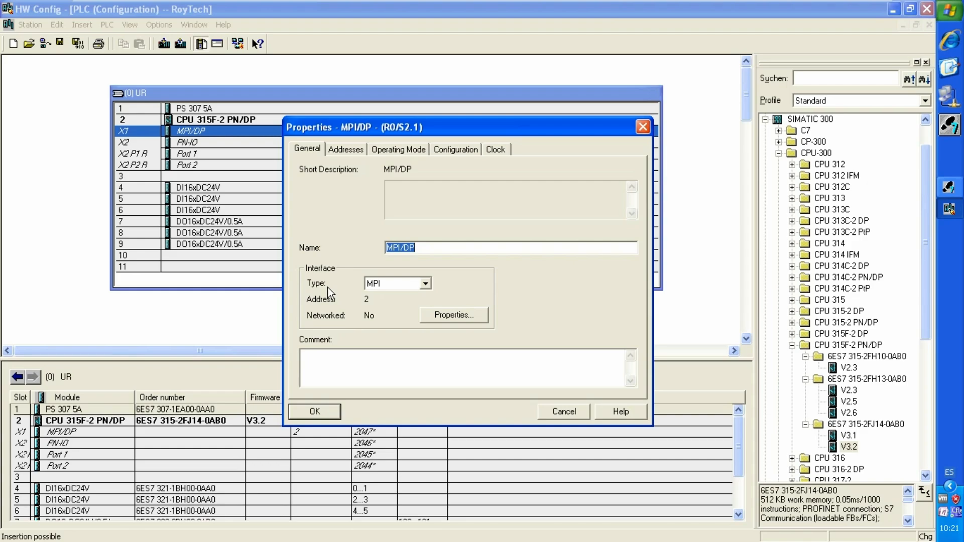
pyautogui.click(429, 284)
pyautogui.click(404, 305)
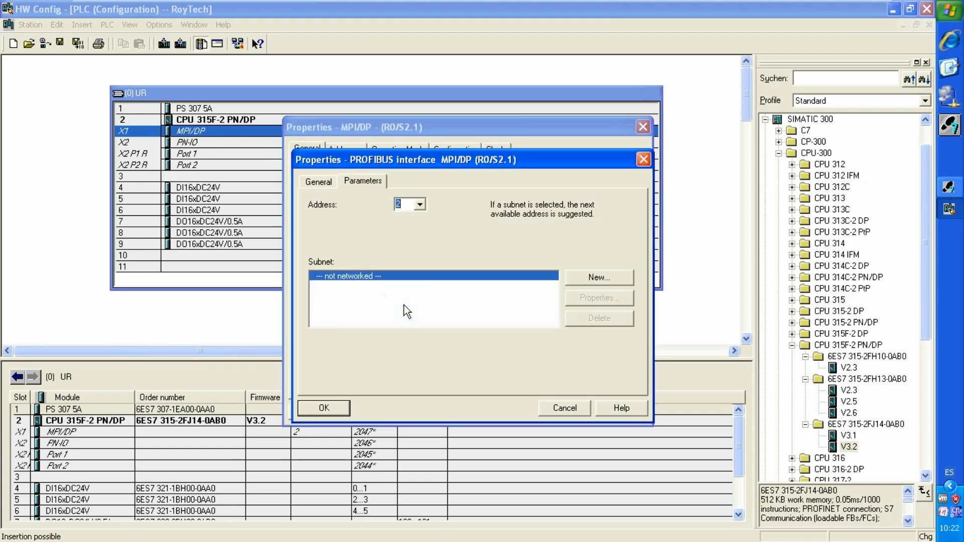
pyautogui.click(319, 181)
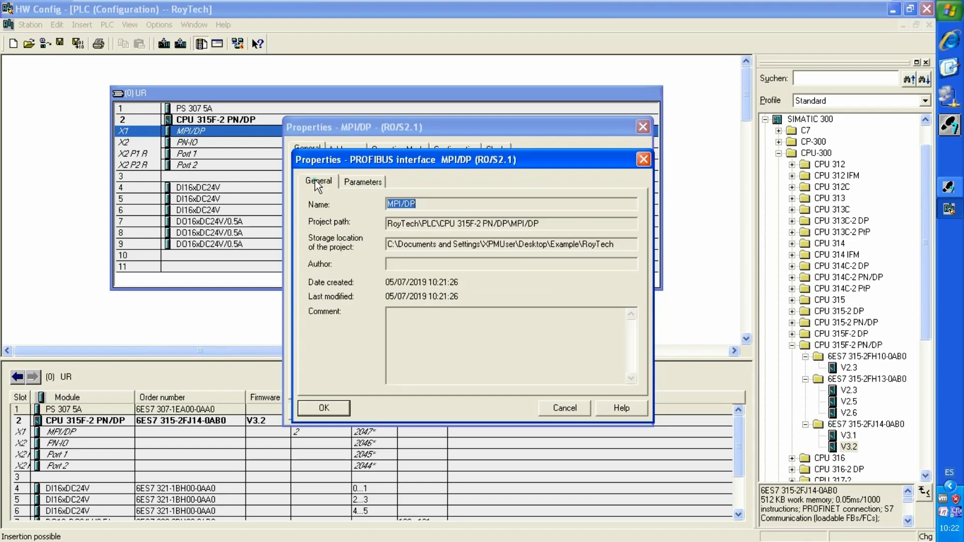
pyautogui.click(643, 160)
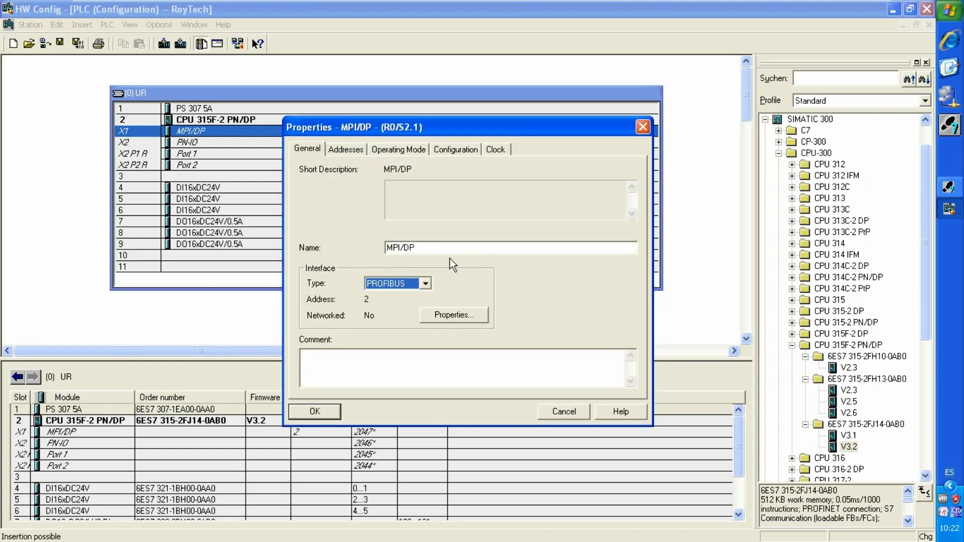
# Step: Rename the CPU's MPI/DP interface as IO_Modules
pyautogui.doubleClick(429, 247)
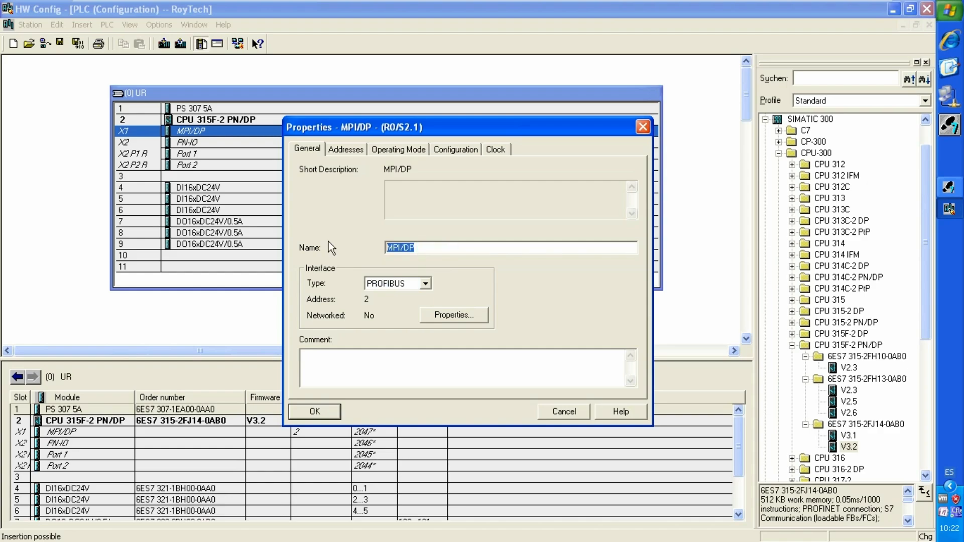
pyautogui.write('IO Modules')
pyautogui.click(397, 248)
pyautogui.press('BackSpace')
pyautogui.write('_')
# Step: Select address 2 in the PROFIBUS parameters of the IO_Modules interface and accept them without a subnet
pyautogui.click(447, 315)
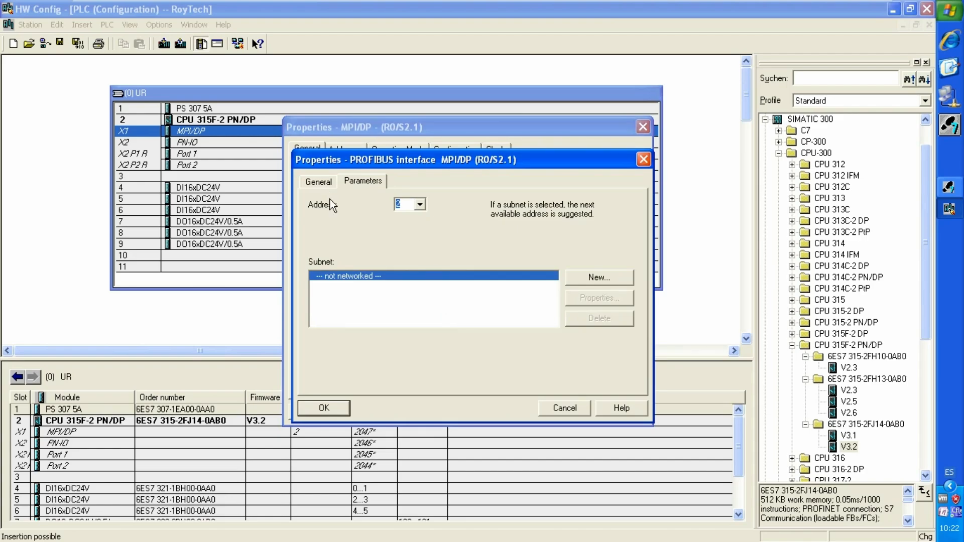
pyautogui.click(420, 205)
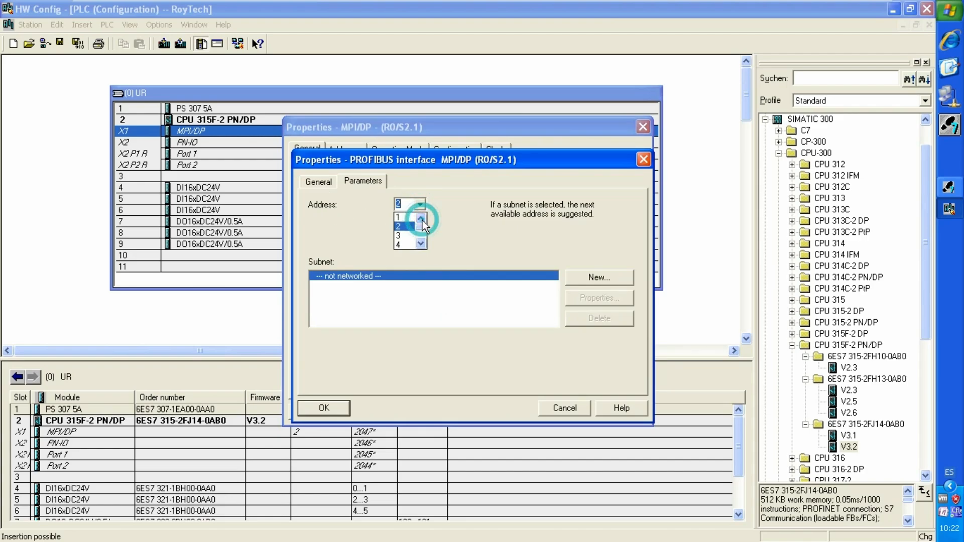
pyautogui.click(400, 225)
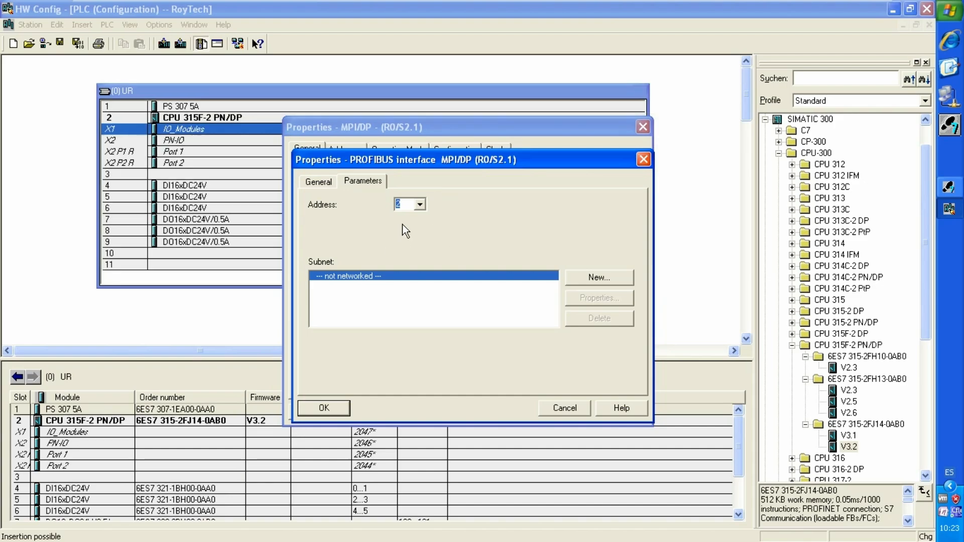
pyautogui.click(321, 410)
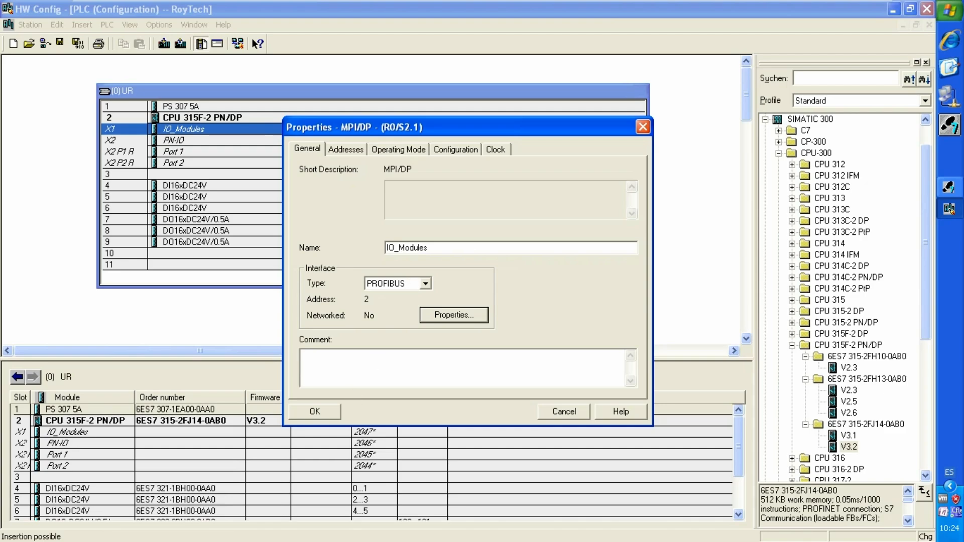
# Step: Connect the IO_Modules interface to a new PROFIBUS subnet with 1.5 Mbps transmission rate and DP profile, and accept the interface properties
pyautogui.click(453, 315)
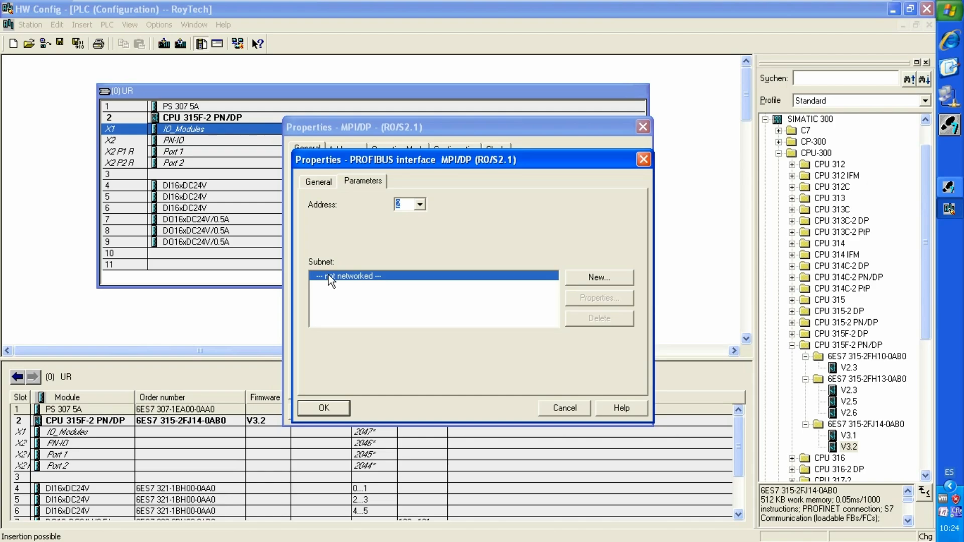
pyautogui.click(604, 280)
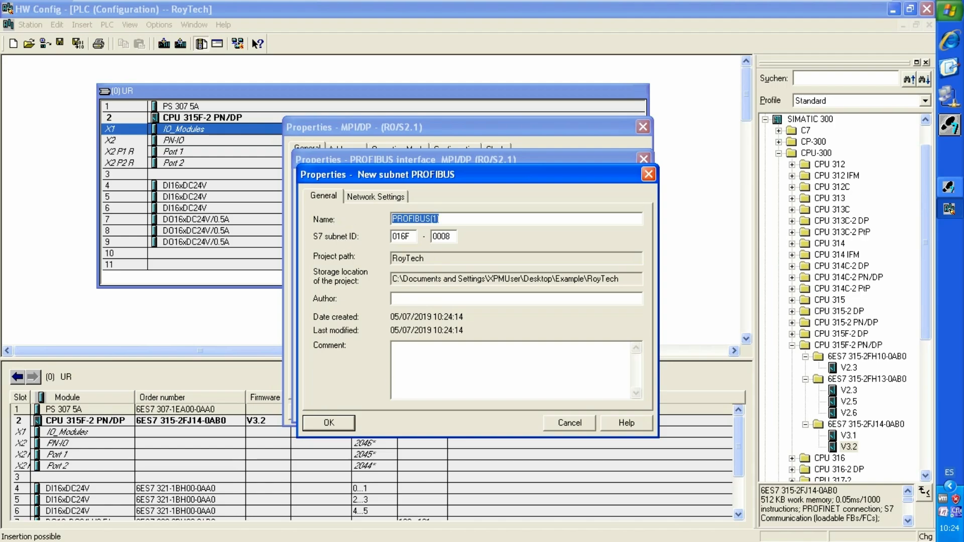
pyautogui.click(382, 197)
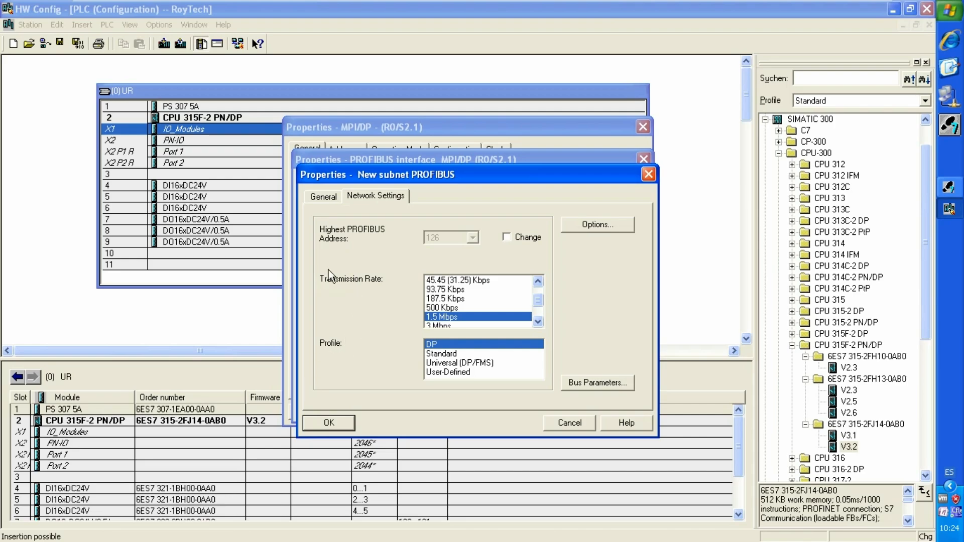
pyautogui.click(322, 197)
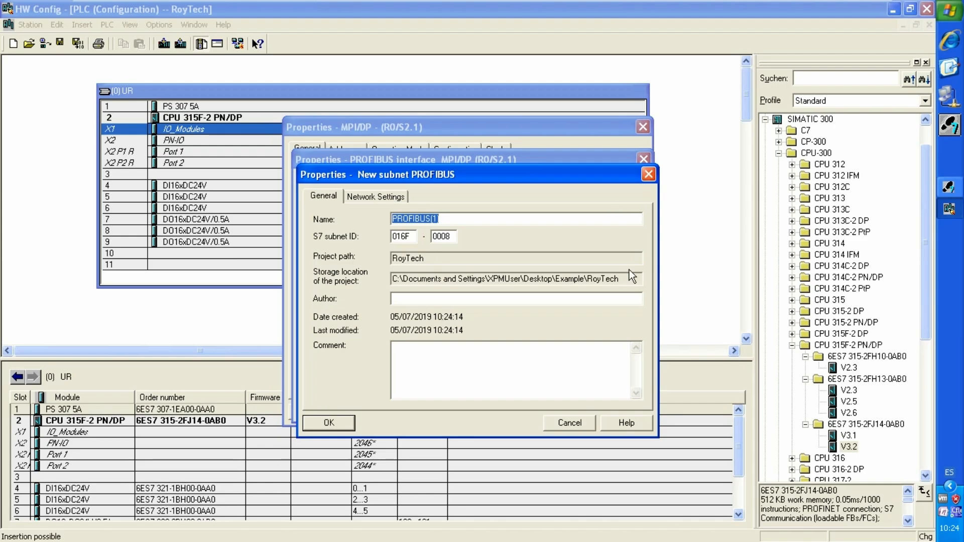
pyautogui.click(341, 427)
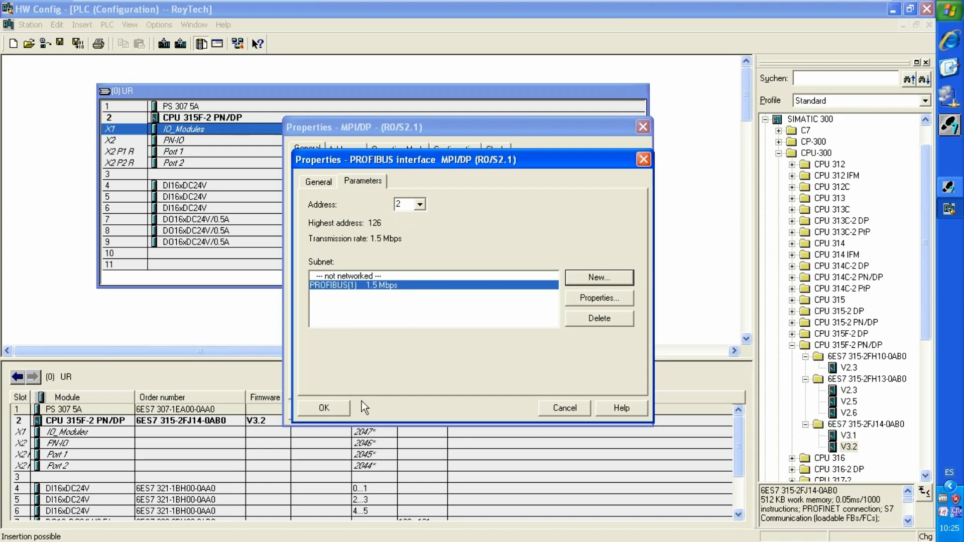
pyautogui.click(337, 407)
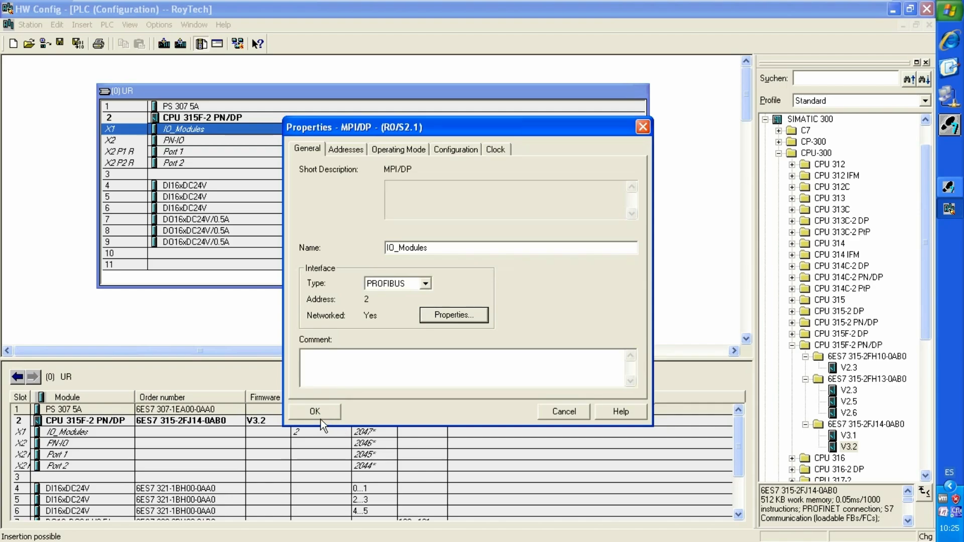
pyautogui.click(318, 414)
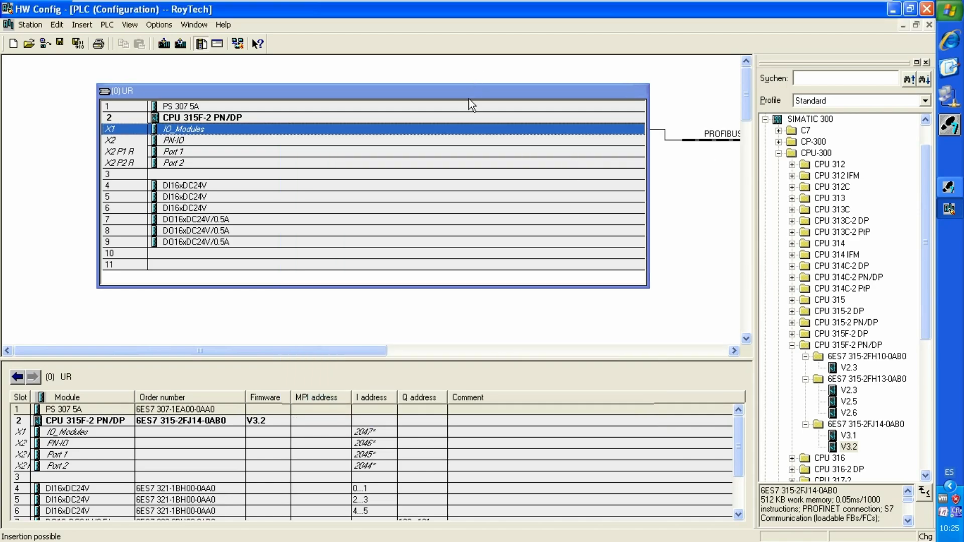
# Step: Move and narrow the UR rack window, and place the PROFIBUS DP master system line close beside it
pyautogui.moveTo(473, 93); pyautogui.dragTo(405, 96)
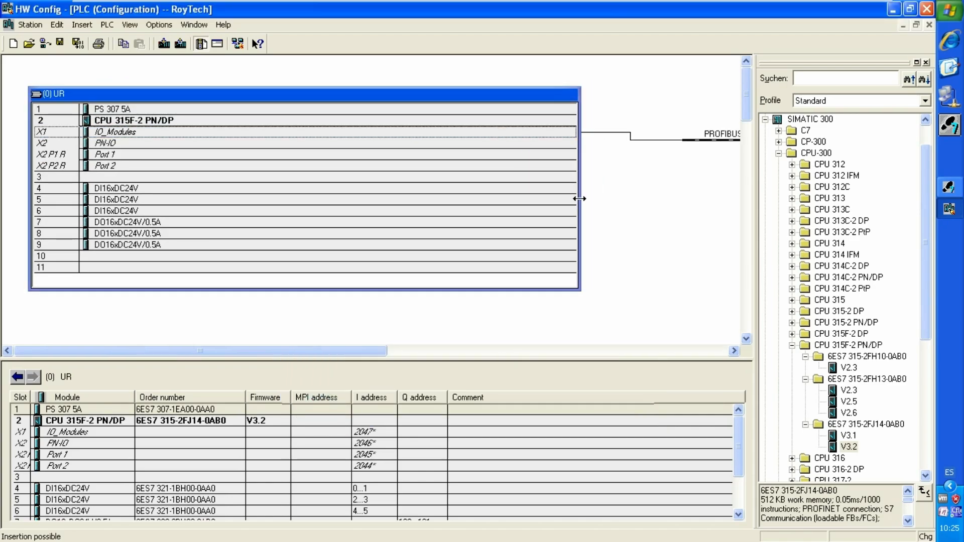
pyautogui.moveTo(579, 199); pyautogui.dragTo(242, 197)
pyautogui.click(722, 137)
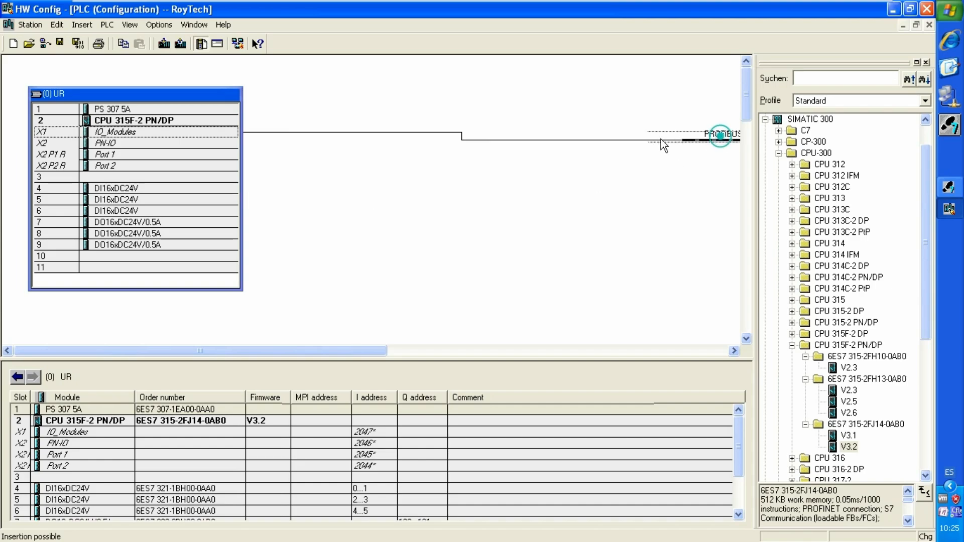
pyautogui.moveTo(661, 140); pyautogui.dragTo(374, 113)
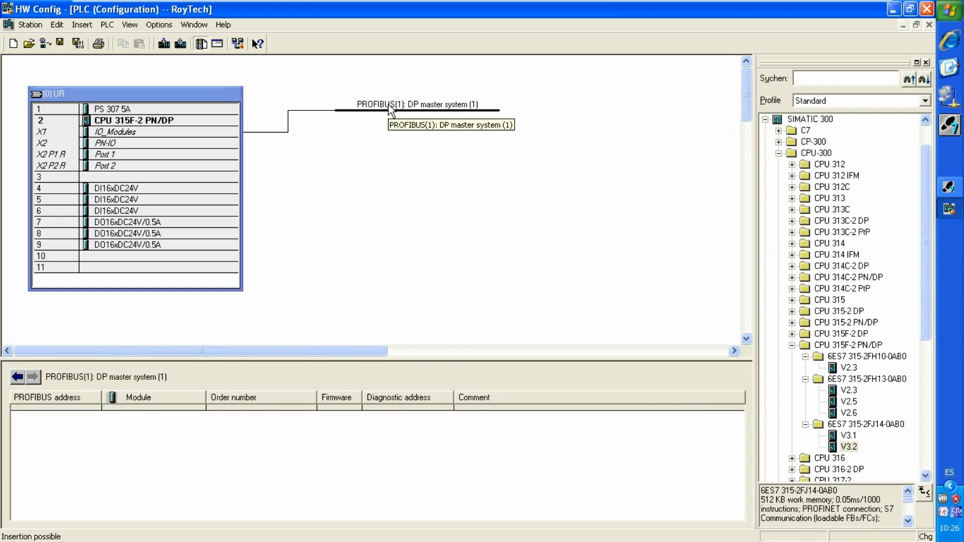